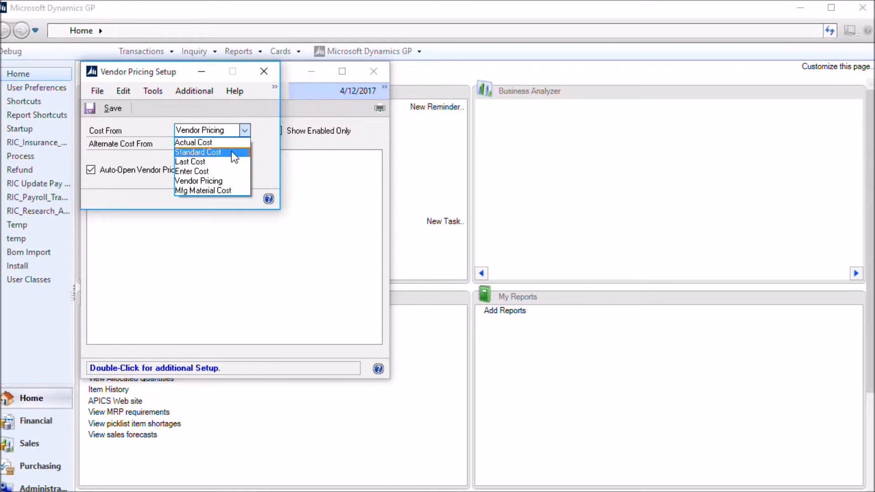
Set Cost From to Vendor Pricing in the vendor pricing setup and check the Alternate Cost From choices, keeping Standard Cost.
{"action": "left_click", "coordinate": [228, 181]}
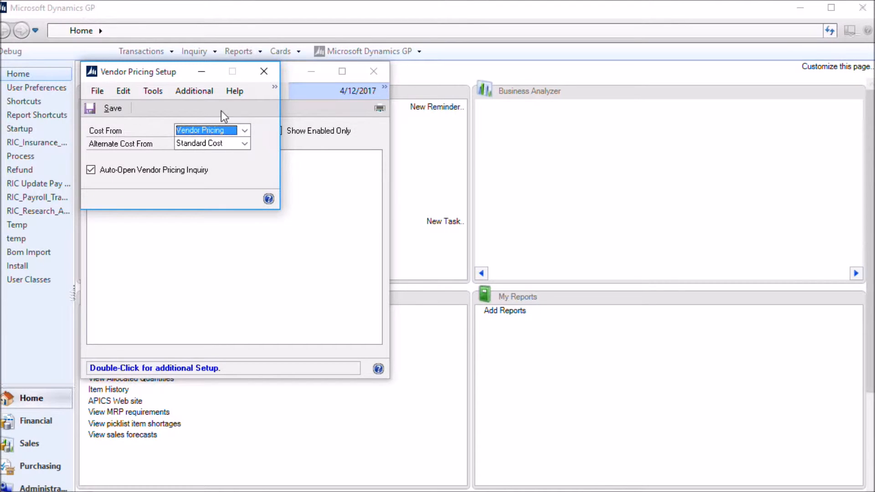
{"action": "left_click", "coordinate": [245, 144]}
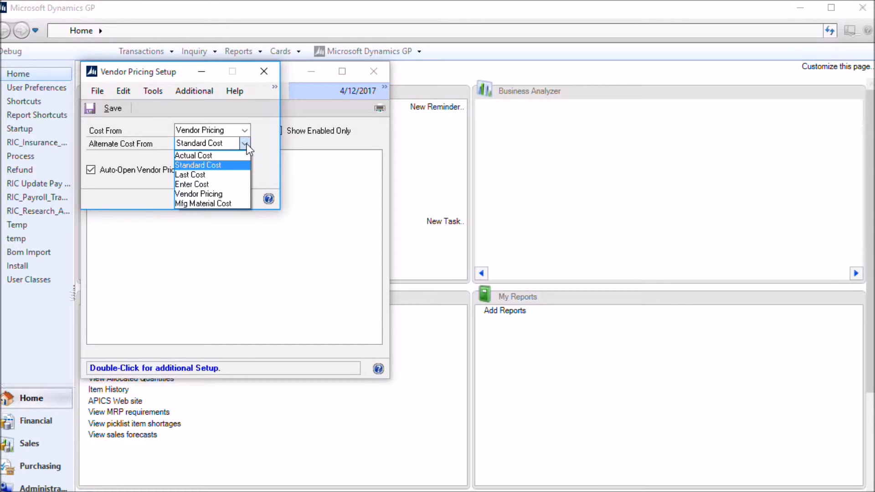
{"action": "left_click", "coordinate": [256, 143]}
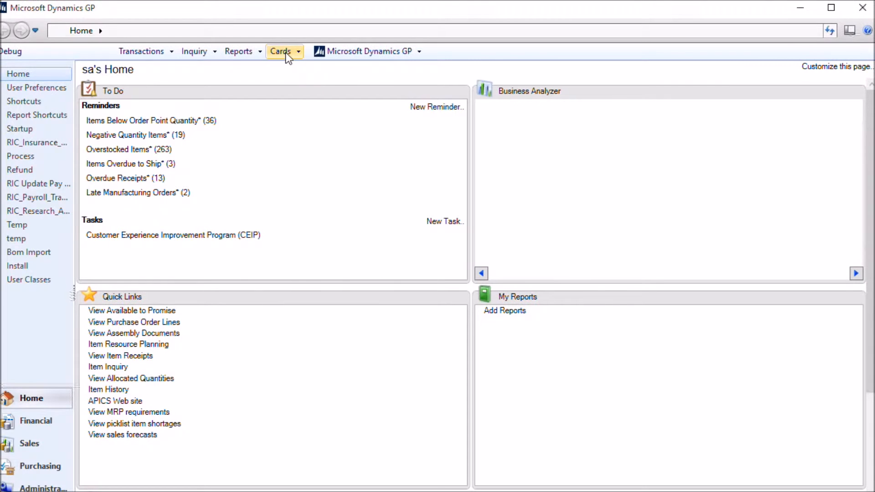
Open the vendor pricing card for item 128 SDRAM and its assigned vendor ACETRAVE0001.
{"action": "left_click", "coordinate": [286, 52]}
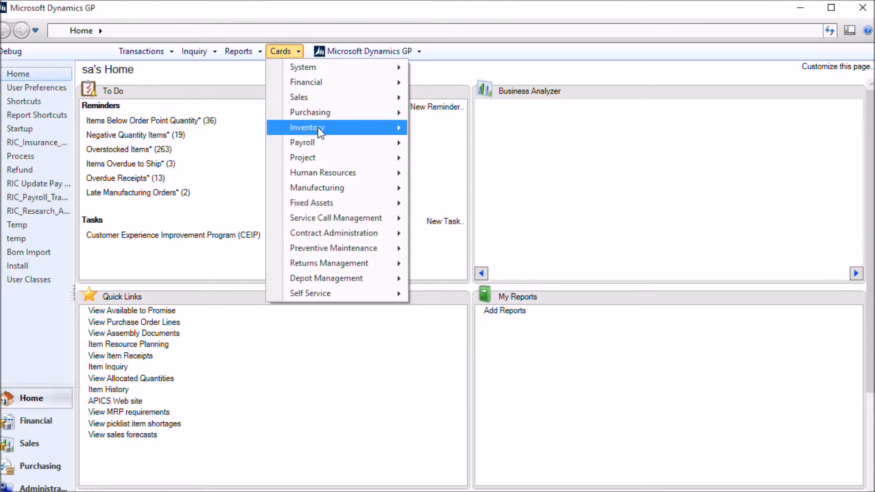
{"action": "mouse_move", "coordinate": [318, 127]}
{"action": "left_click", "coordinate": [476, 413]}
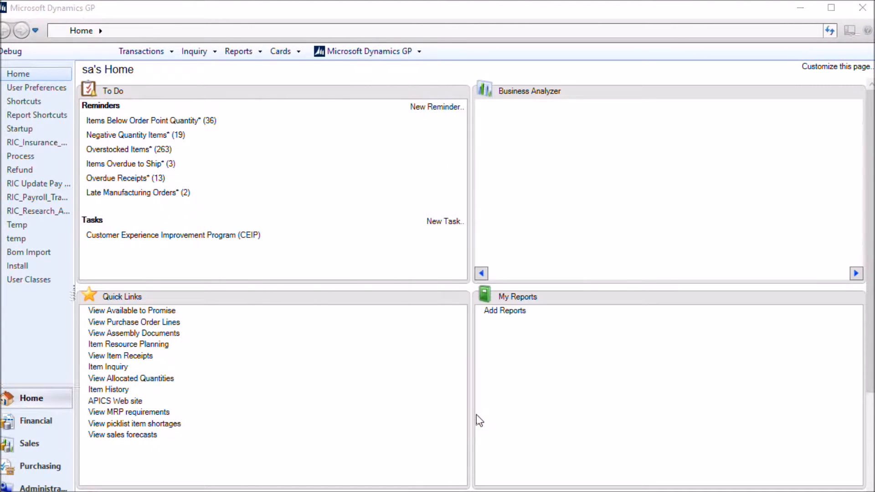
{"action": "type", "text": "12"}
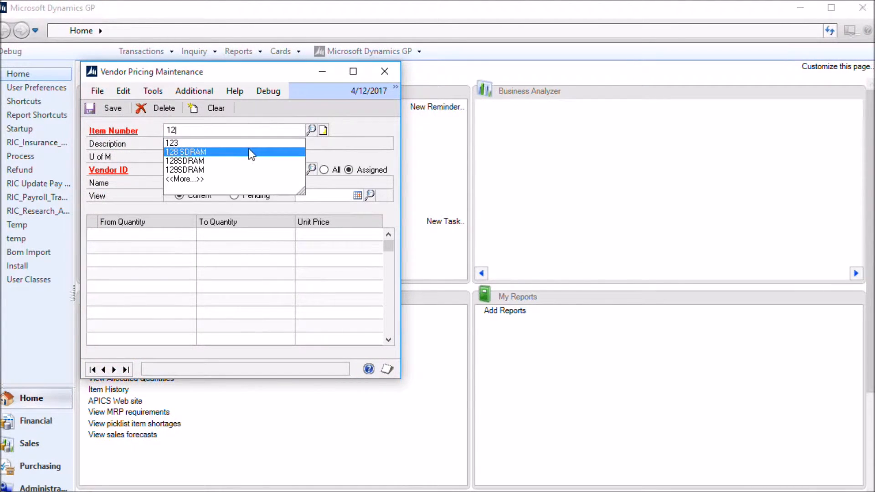
{"action": "left_click", "coordinate": [247, 149]}
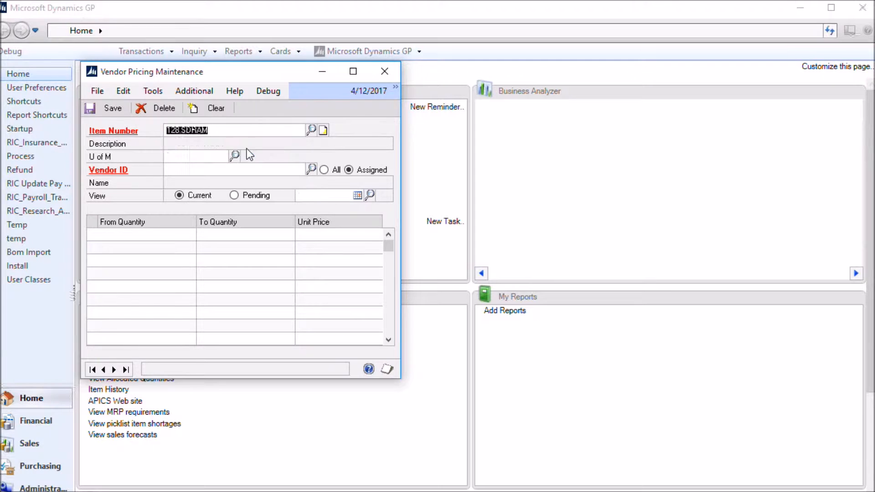
{"action": "left_click", "coordinate": [311, 169]}
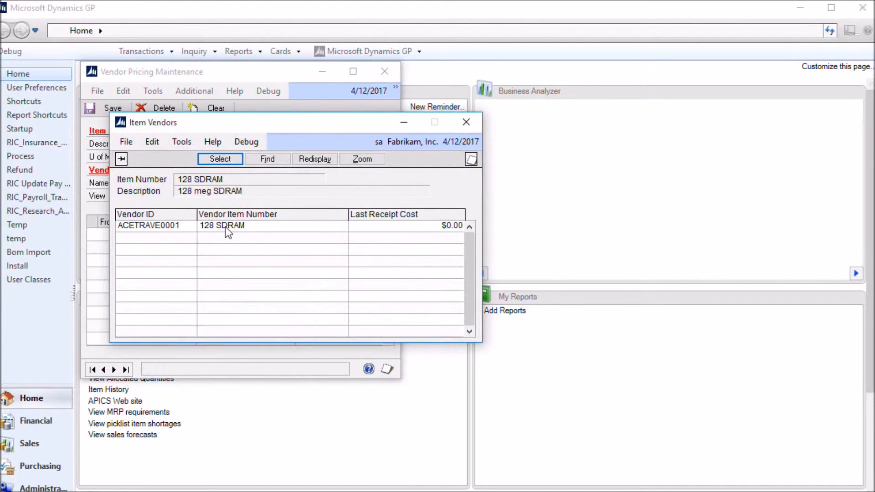
{"action": "double_click", "coordinate": [225, 225]}
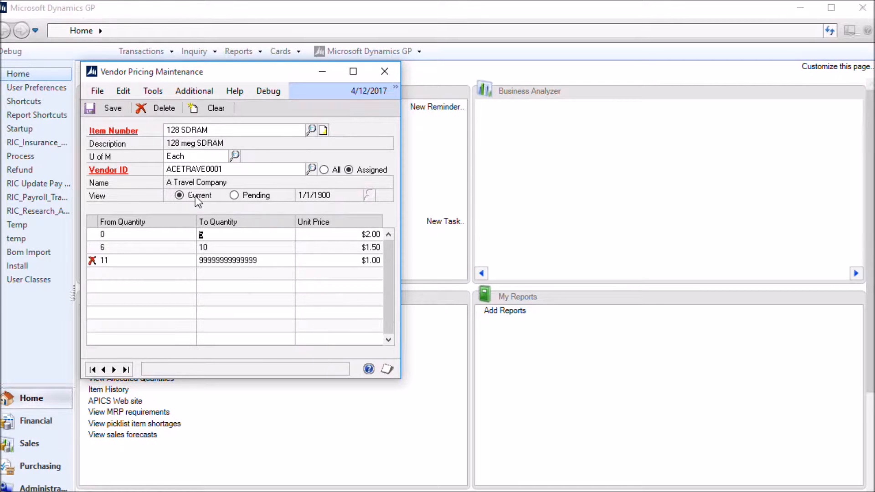
Review the pending vendor prices for 128 SDRAM effective 6/1/2017 and 9/1/2017.
{"action": "left_click", "coordinate": [234, 195]}
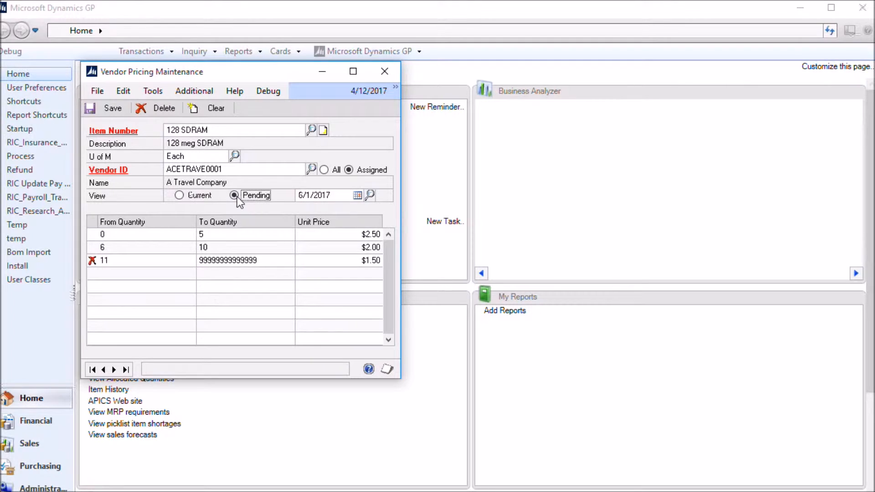
{"action": "left_click", "coordinate": [370, 196]}
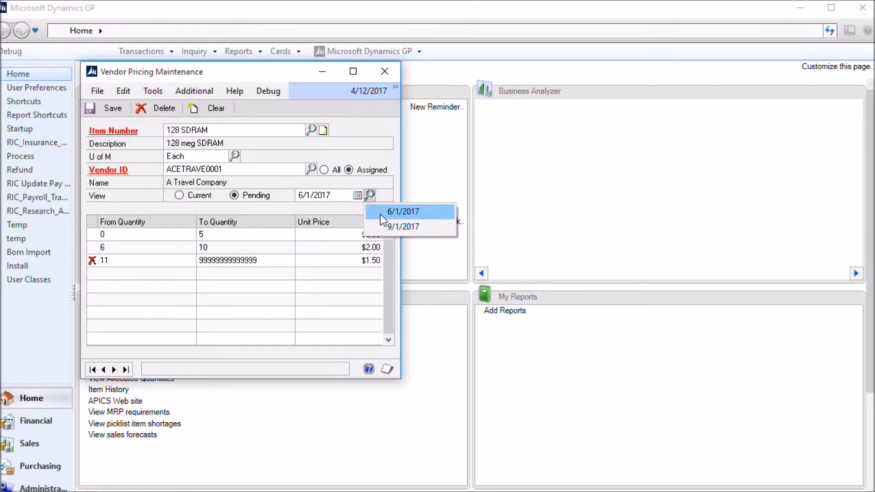
{"action": "left_click", "coordinate": [380, 214]}
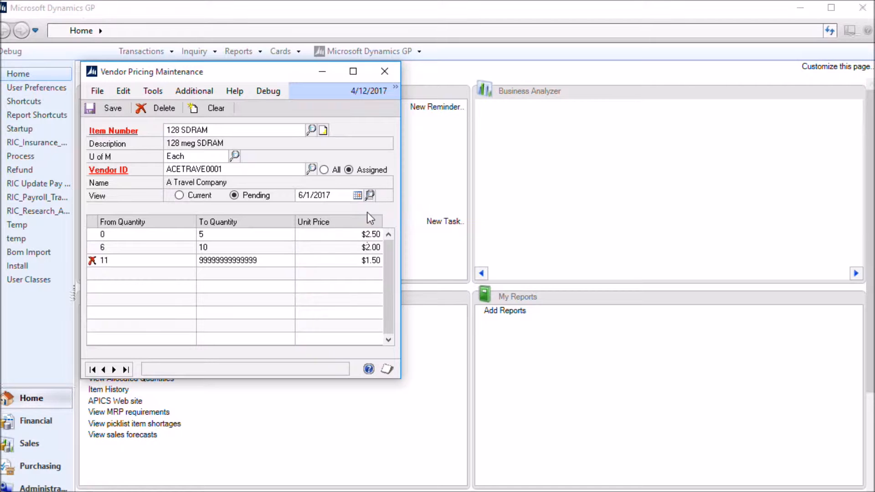
{"action": "left_click", "coordinate": [369, 195]}
{"action": "left_click", "coordinate": [416, 225]}
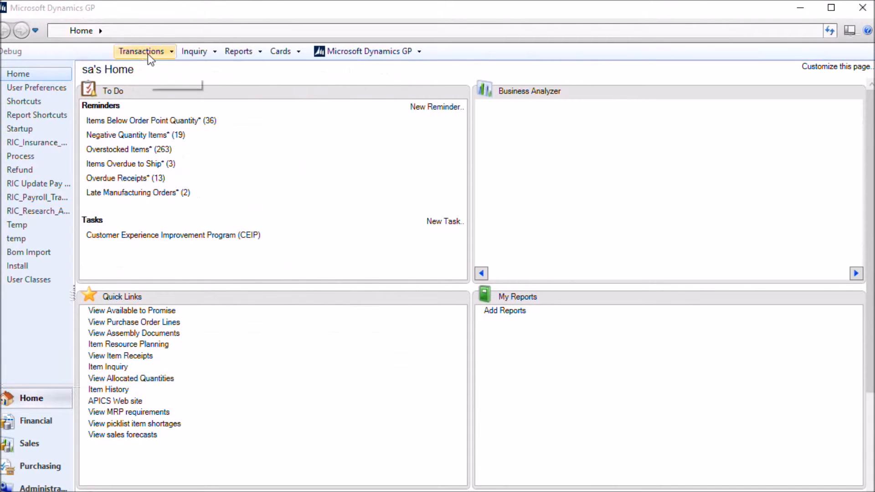
Open Purchase Order Entry and bring up the last existing purchase order record.
{"action": "left_click", "coordinate": [148, 54]}
{"action": "mouse_move", "coordinate": [159, 95]}
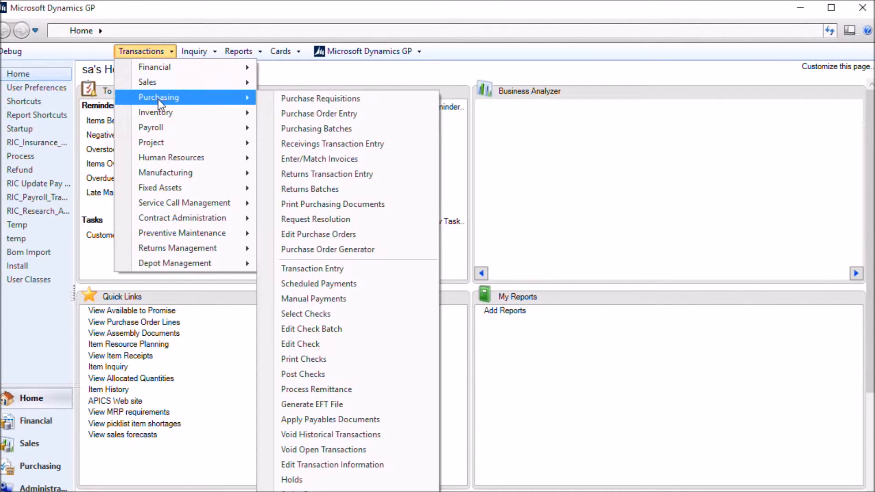
{"action": "left_click", "coordinate": [286, 114]}
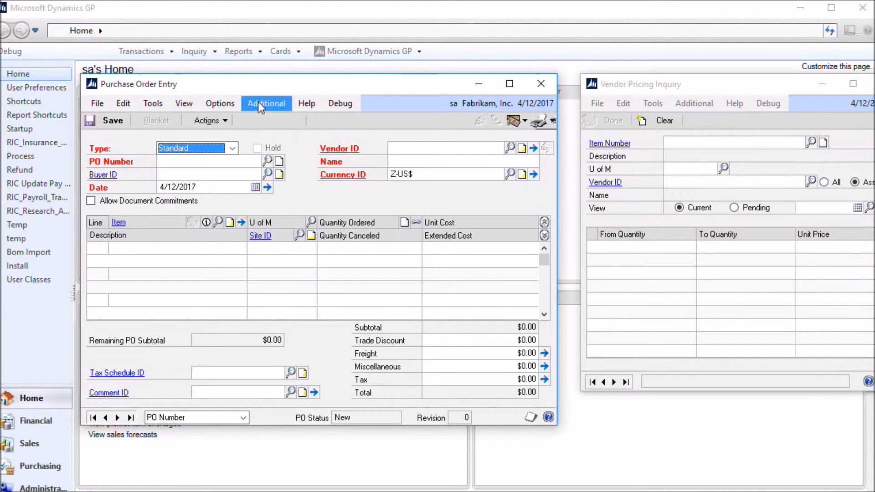
{"action": "left_click", "coordinate": [659, 84]}
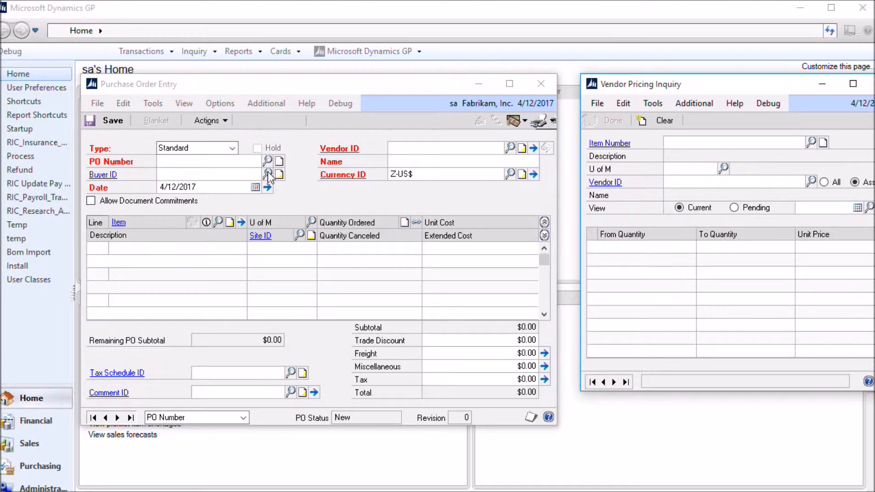
{"action": "left_click", "coordinate": [315, 351]}
{"action": "left_click", "coordinate": [130, 417]}
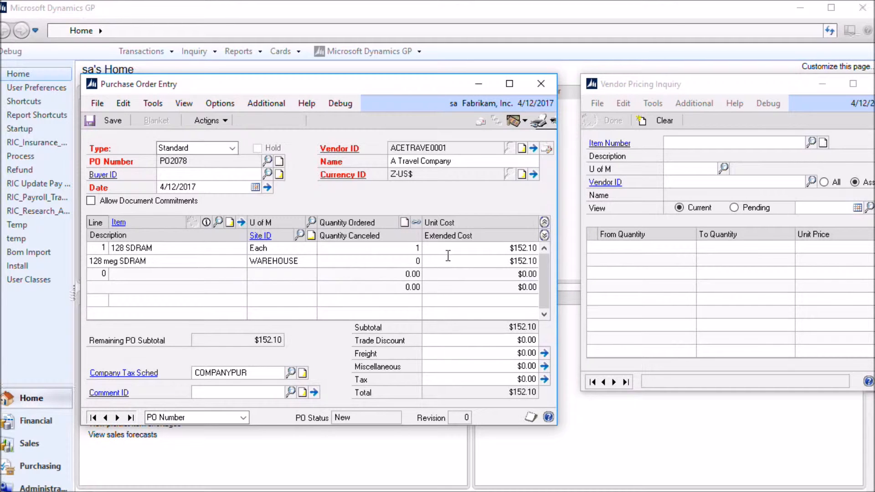
Show the vendor price breaks for the order's first line and arrange the purchase order and pricing inquiry windows side by side.
{"action": "left_click", "coordinate": [461, 251]}
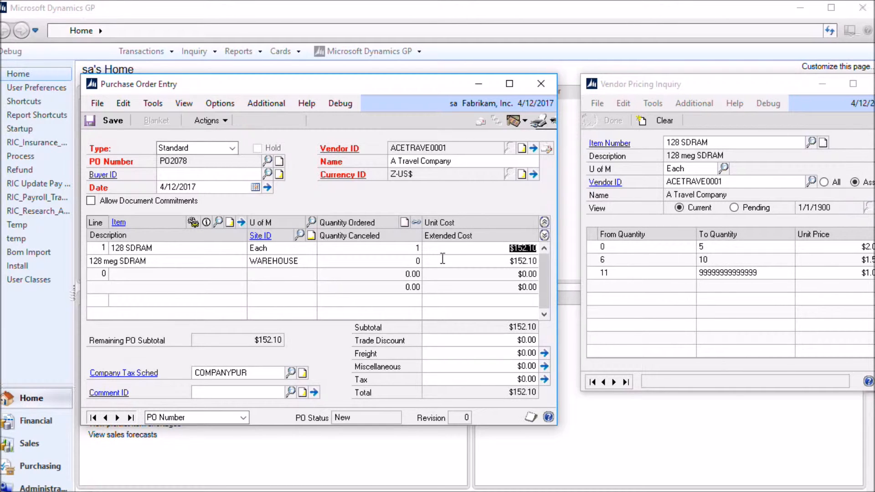
{"action": "left_click_drag", "start_coordinate": [649, 83], "coordinate": [630, 84]}
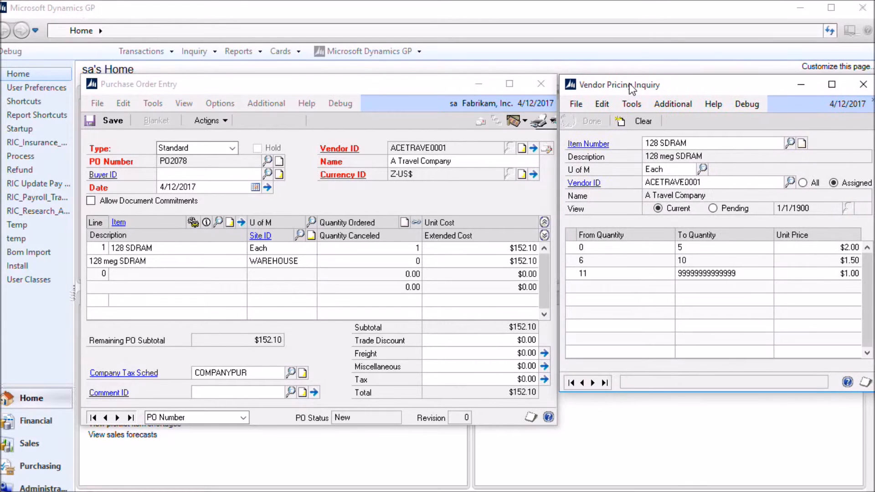
{"action": "left_click_drag", "start_coordinate": [361, 80], "coordinate": [335, 80]}
{"action": "left_click_drag", "start_coordinate": [585, 81], "coordinate": [567, 80]}
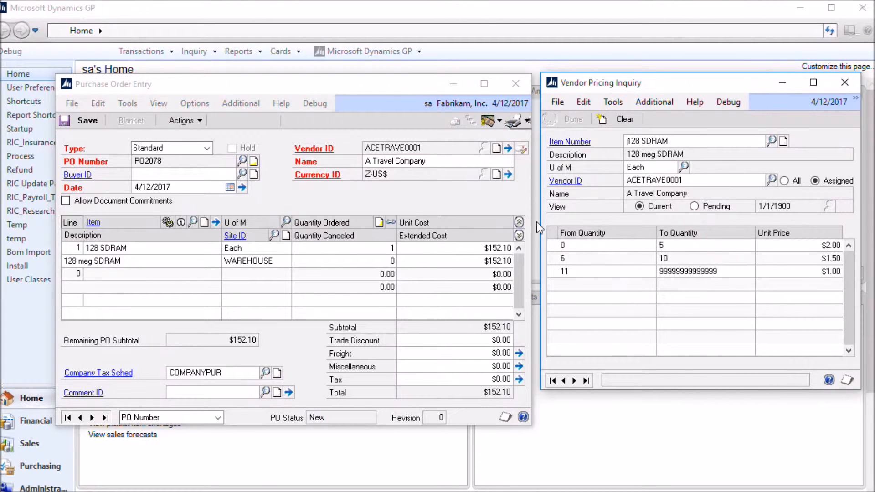
Add a second purchase order line for 128 SDRAM with a quantity of 20, accept the remaining defaults, and save the order.
{"action": "left_click", "coordinate": [167, 277]}
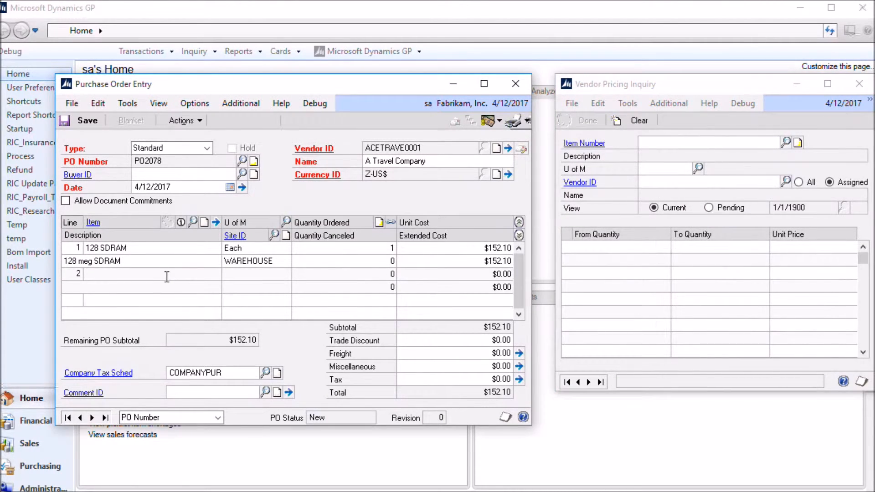
{"action": "type", "text": "128 SDRAM"}
{"action": "key", "text": "Tab"}
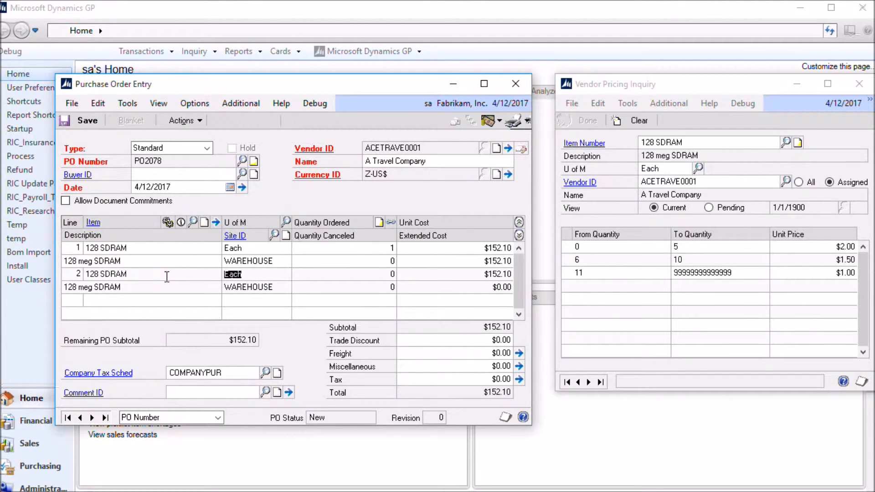
{"action": "key", "text": "Tab"}
{"action": "type", "text": "20"}
{"action": "key", "text": "Tab"}
{"action": "key", "text": "Tab"}
{"action": "key", "text": "Tab"}
{"action": "key", "text": "Tab"}
{"action": "key", "text": "Tab"}
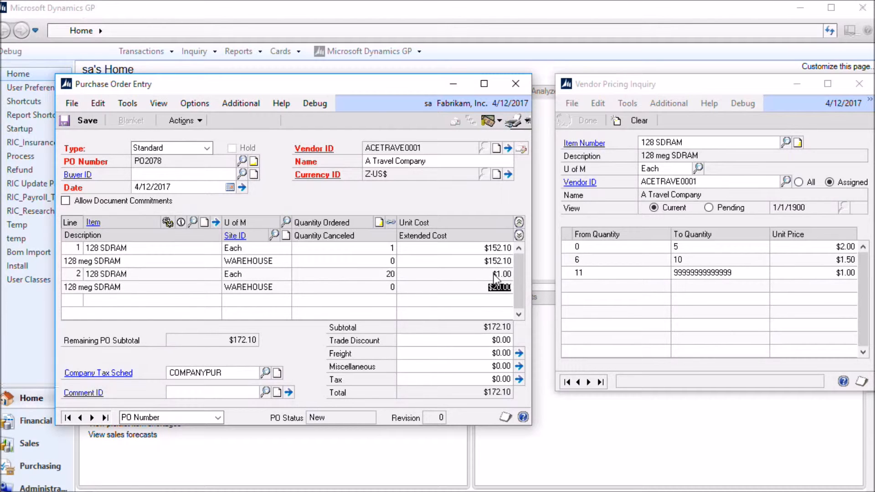
{"action": "left_click", "coordinate": [85, 121]}
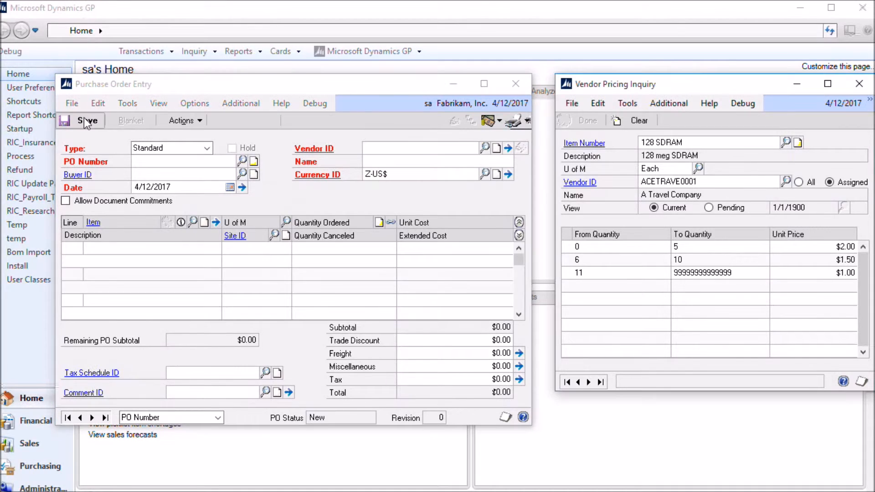
Open the manufacturing MRP Quantities Query and reposition its window so that all of it fits on screen.
{"action": "left_click", "coordinate": [204, 52]}
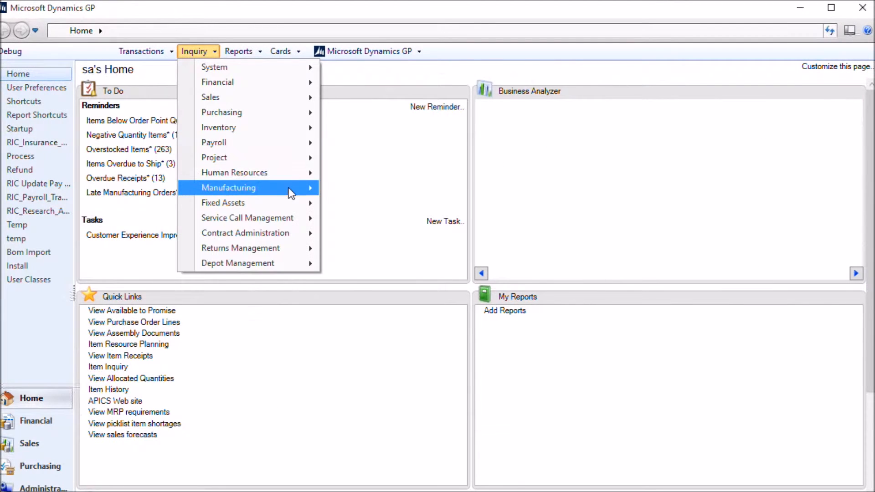
{"action": "mouse_move", "coordinate": [294, 189]}
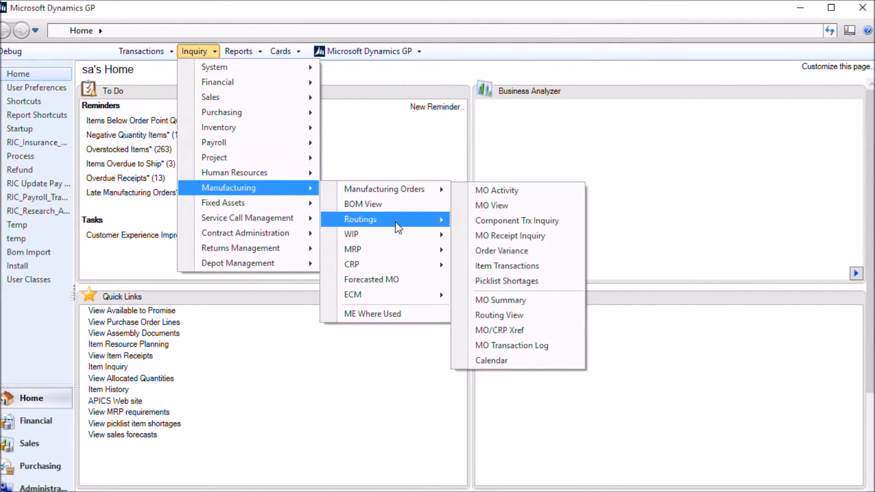
{"action": "mouse_move", "coordinate": [406, 247]}
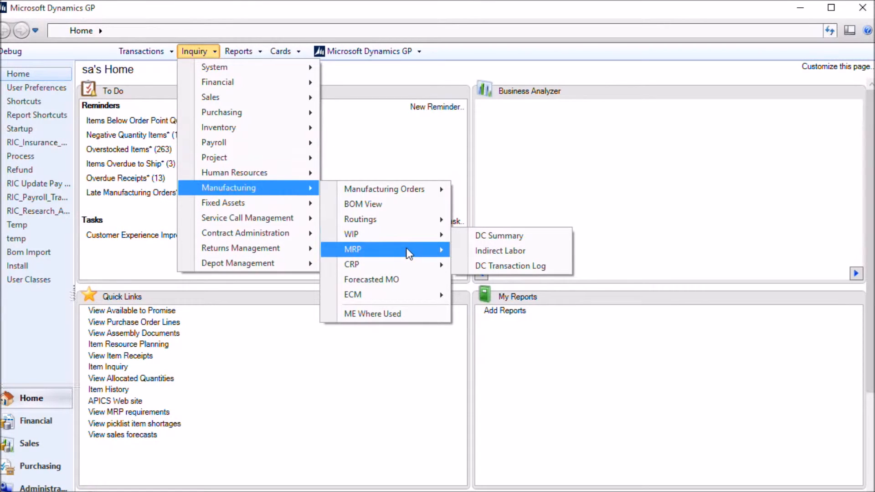
{"action": "left_click", "coordinate": [495, 247]}
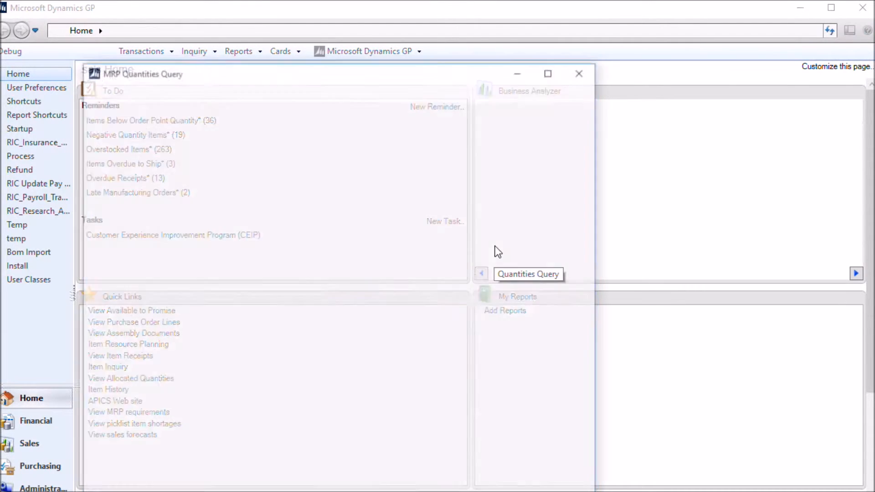
{"action": "left_click_drag", "start_coordinate": [329, 75], "coordinate": [298, 43]}
Set the MRP quantity to Acquired Planned and refresh the query results.
{"action": "left_click", "coordinate": [283, 100]}
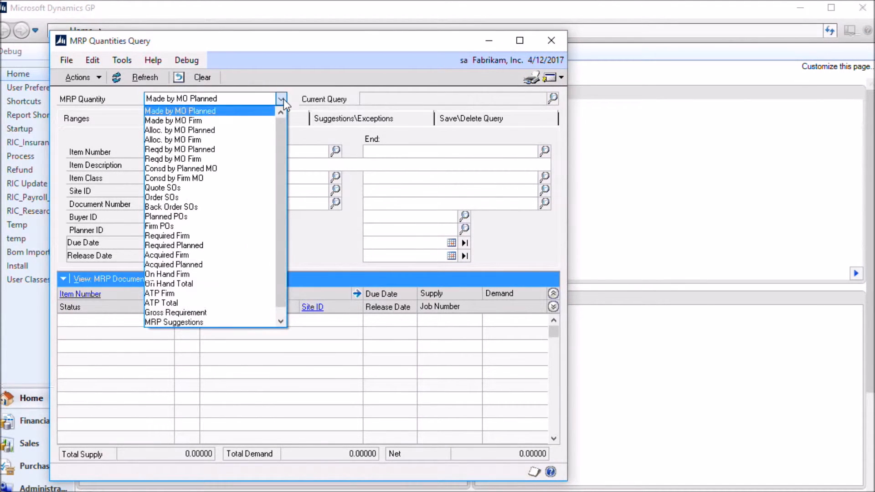
{"action": "left_click", "coordinate": [214, 265]}
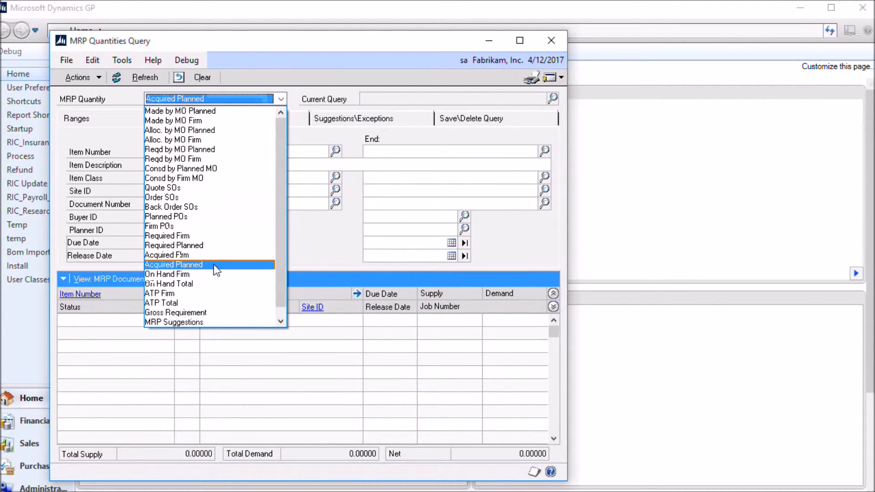
{"action": "left_click", "coordinate": [145, 77]}
Open the planned buy order for item ARM due 4/12/2017 and bring its Select Cost window forward.
{"action": "left_click", "coordinate": [211, 372]}
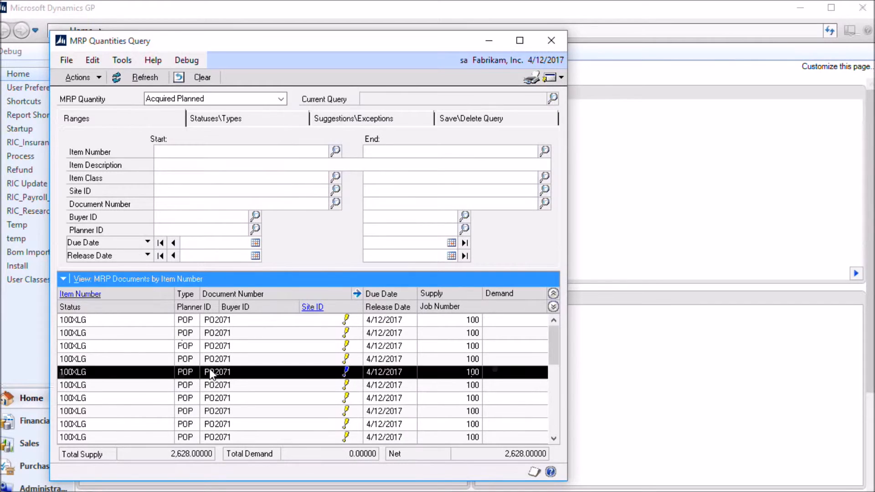
{"action": "scroll", "coordinate": [207, 372], "scroll_direction": "down", "scroll_amount": 5}
{"action": "double_click", "coordinate": [113, 360]}
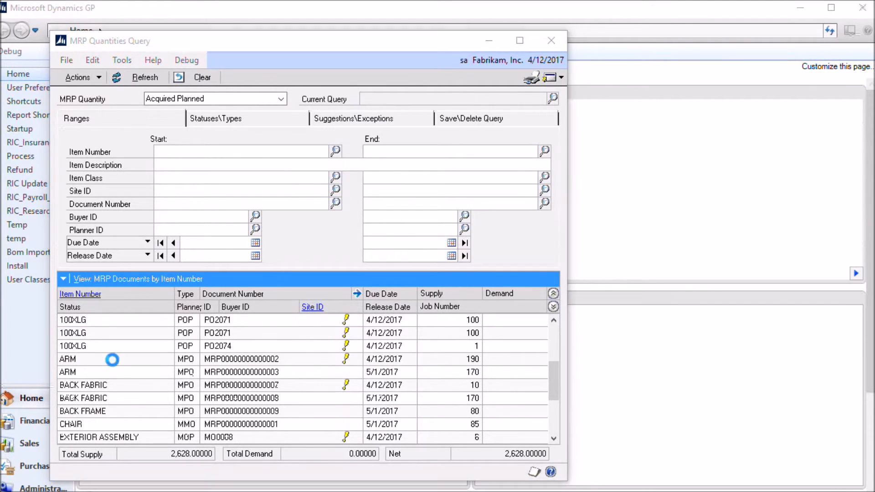
{"action": "left_click", "coordinate": [132, 72]}
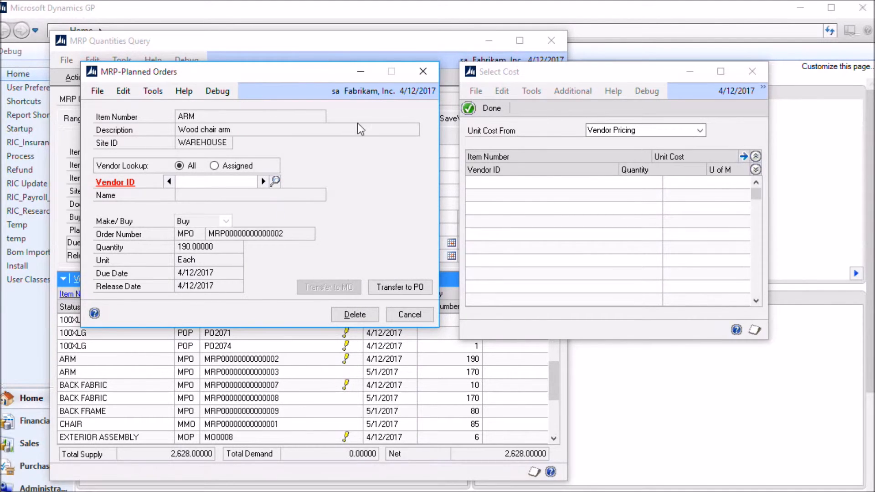
{"action": "left_click", "coordinate": [542, 75]}
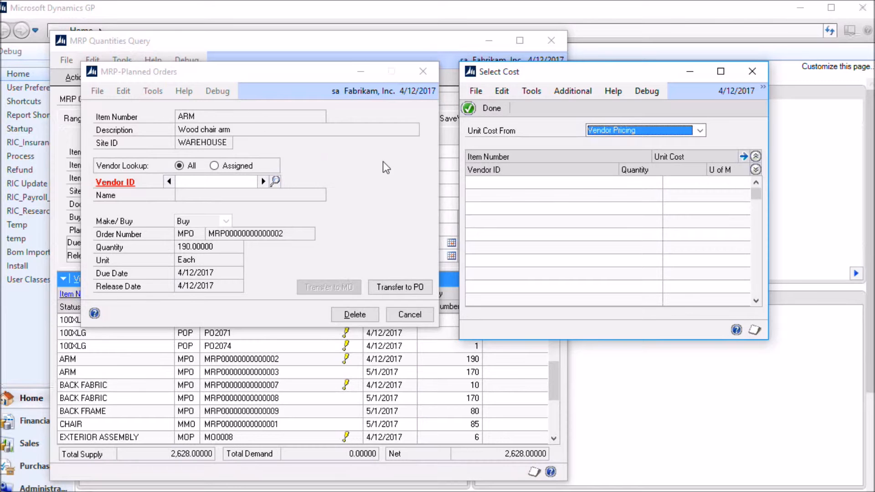
Assign the vendor Advanced Office Systems to the ARM planned order and bring the Select Cost window forward.
{"action": "left_click", "coordinate": [275, 181]}
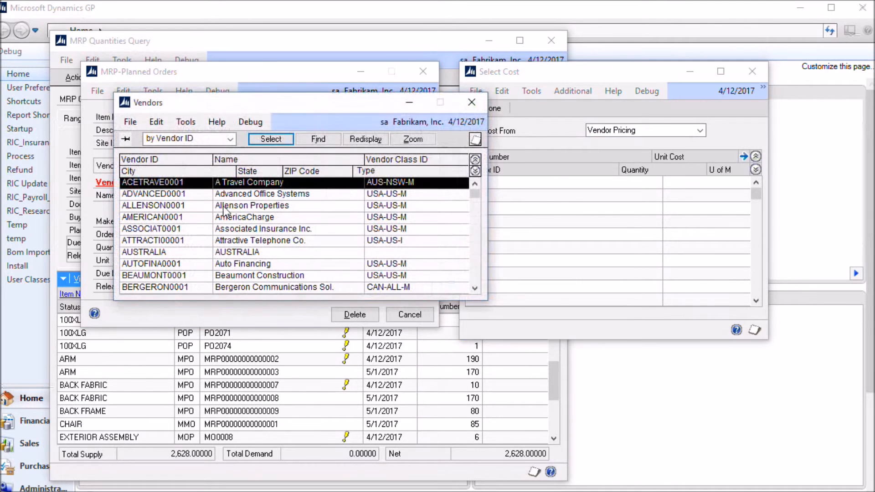
{"action": "double_click", "coordinate": [195, 195]}
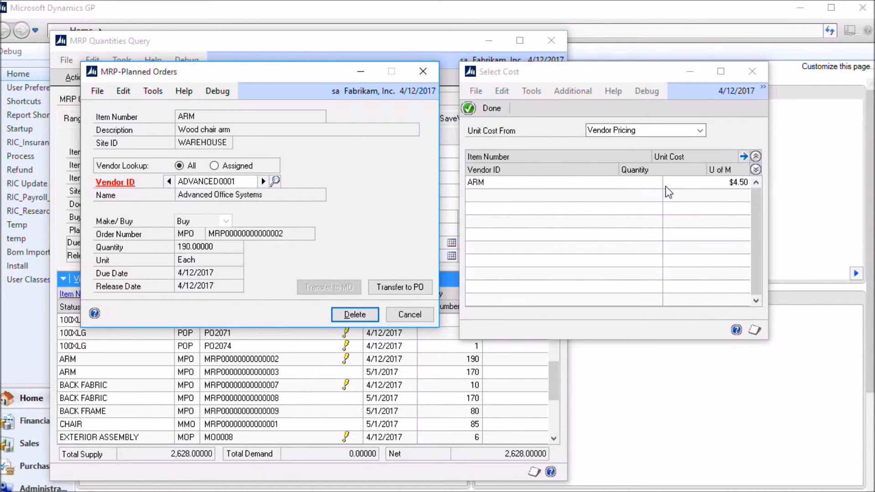
{"action": "left_click", "coordinate": [562, 77]}
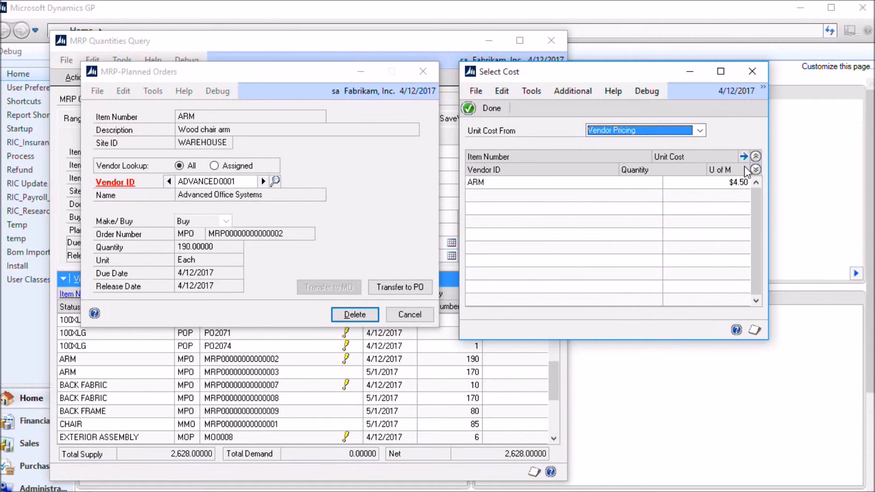
Review the available unit cost sources for the planned order and keep Vendor Pricing as the source.
{"action": "left_click", "coordinate": [699, 131]}
{"action": "left_click", "coordinate": [699, 131]}
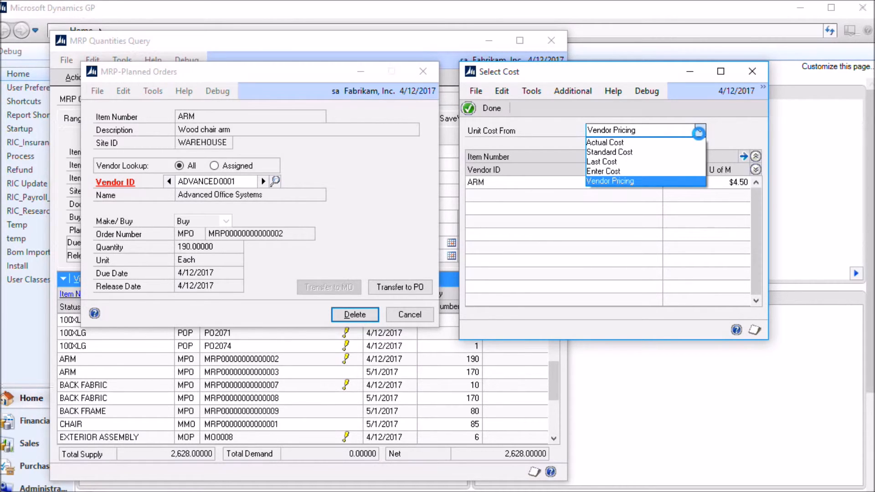
{"action": "left_click", "coordinate": [635, 184]}
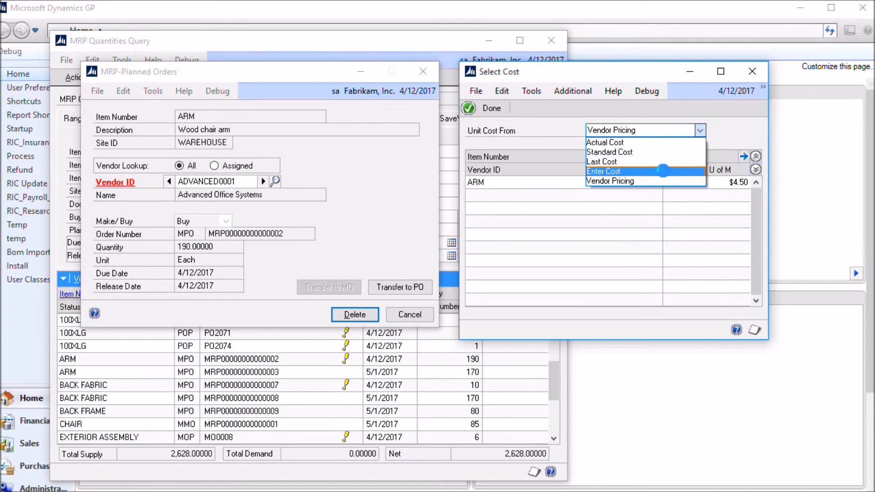
{"action": "left_click", "coordinate": [661, 181]}
Open the Vendor Price Inquiry from the unit cost of the ARM line to view its quantity price breaks.
{"action": "left_click", "coordinate": [735, 182]}
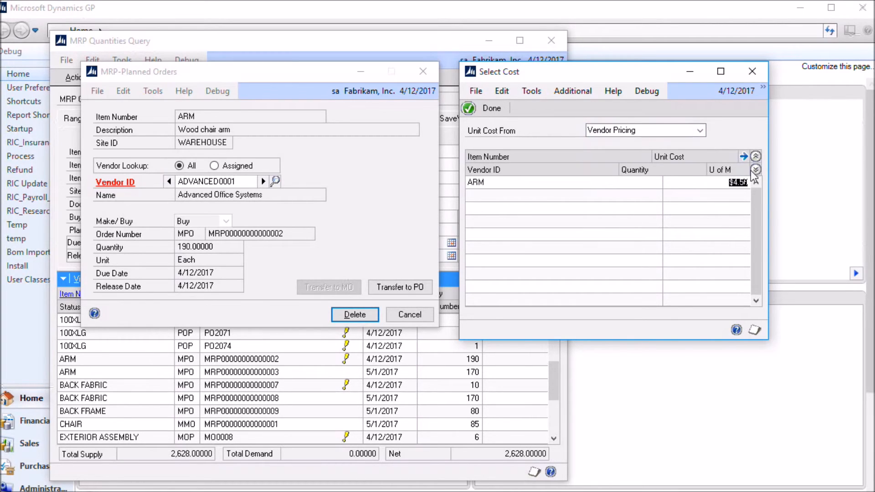
{"action": "left_click", "coordinate": [743, 157]}
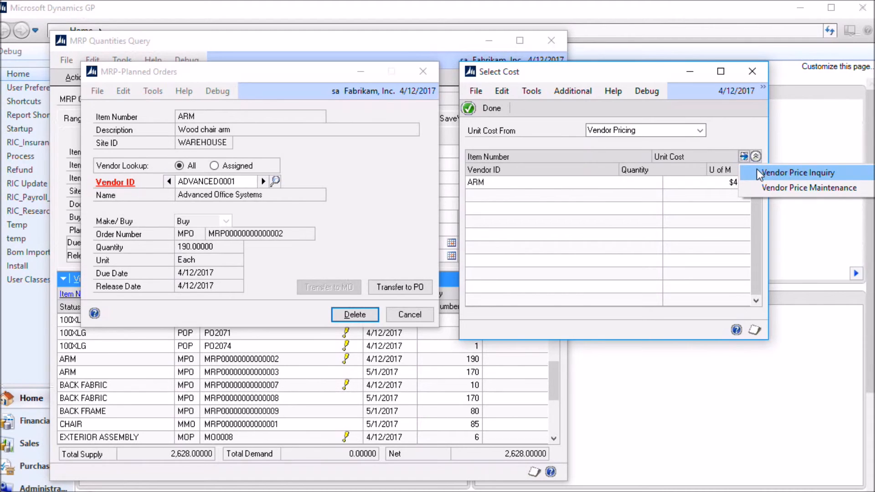
{"action": "left_click", "coordinate": [759, 172]}
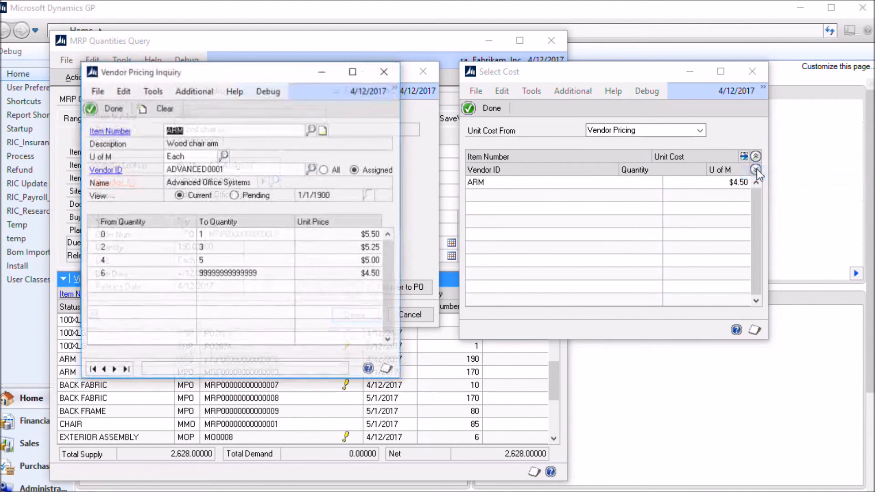